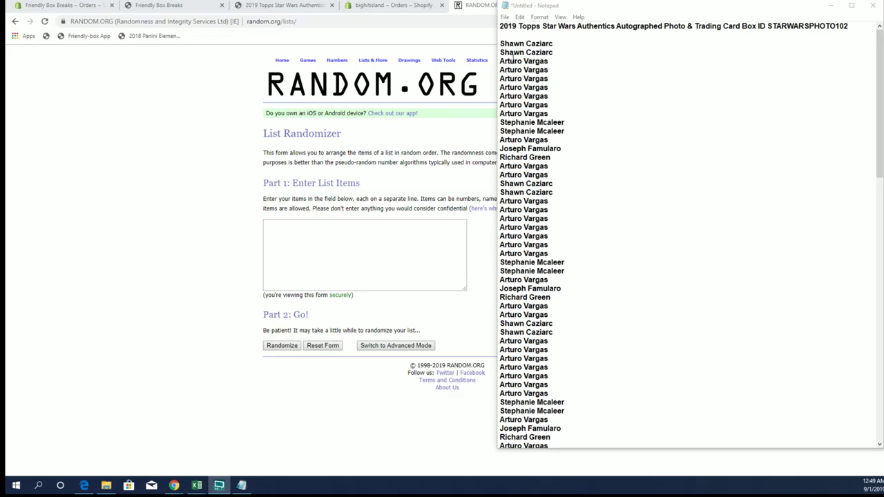
Copy the full block of participant names from the Notepad file into the RANDOM.ORG List Randomizer's item field
{"action": "left_click_drag", "start_coordinate": [501, 43], "coordinate": [580, 224]}
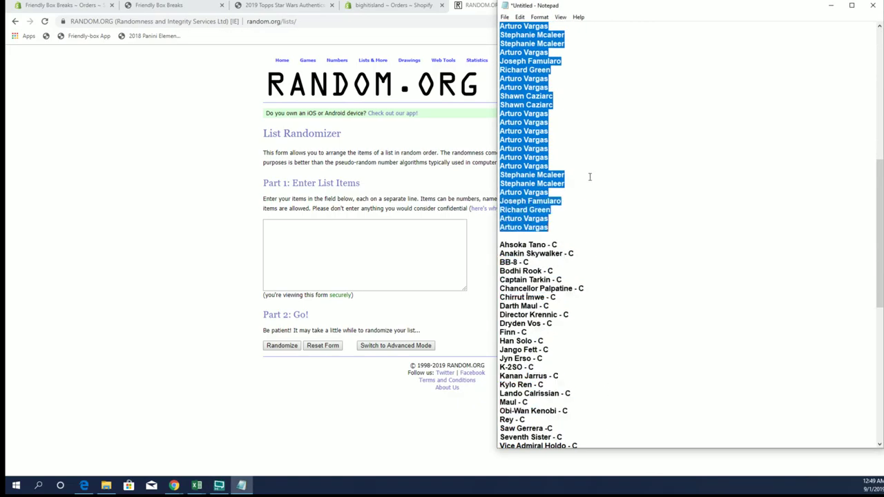
{"action": "key", "text": "ctrl+c"}
{"action": "left_click", "coordinate": [365, 254]}
{"action": "key", "text": "ctrl+v"}
Randomize the participant name list seven times in total
{"action": "left_click", "coordinate": [281, 345]}
{"action": "scroll", "coordinate": [246, 300], "scroll_direction": "down", "scroll_amount": 5}
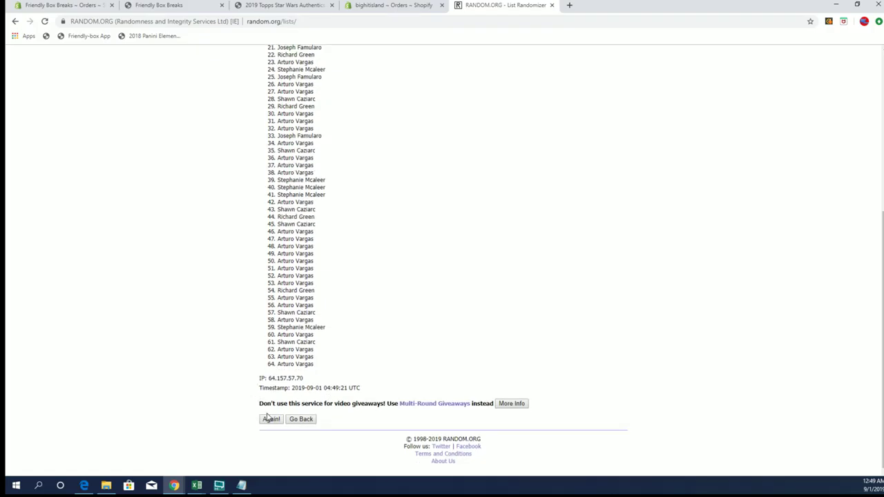
{"action": "left_click", "coordinate": [270, 418]}
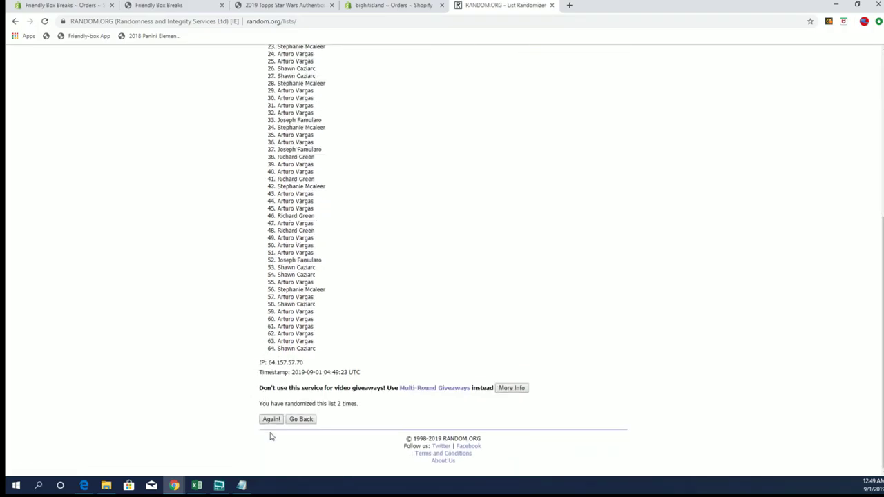
{"action": "left_click", "coordinate": [270, 419]}
{"action": "left_click", "coordinate": [270, 419]}
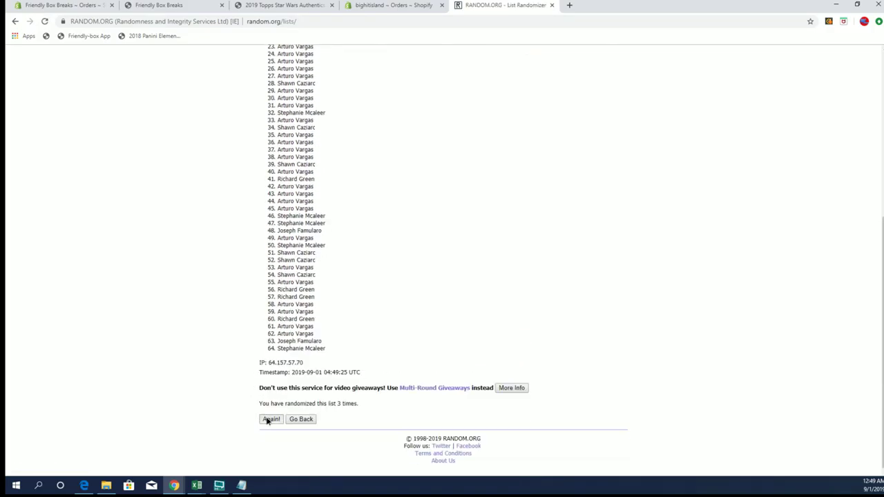
{"action": "left_click", "coordinate": [270, 419]}
{"action": "left_click", "coordinate": [270, 419]}
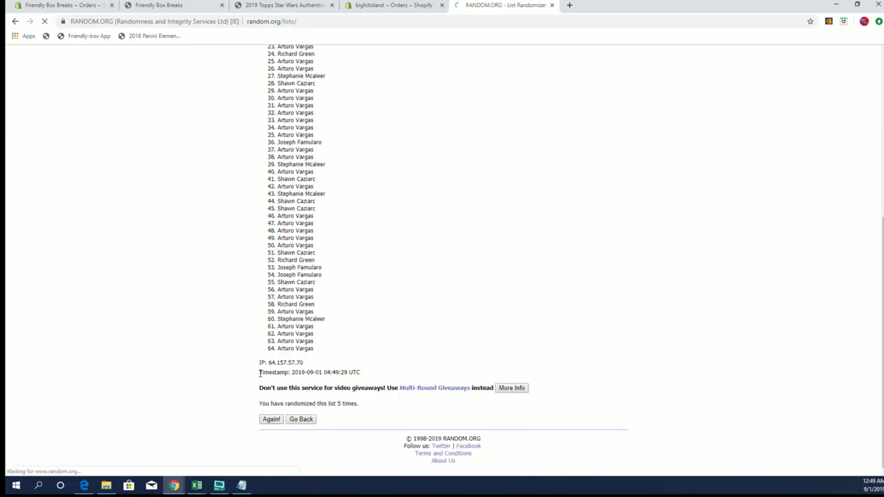
{"action": "left_click", "coordinate": [270, 419]}
Copy all 64 randomized participant names and paste them into the blank Excel workbook starting at cell A1
{"action": "left_click_drag", "start_coordinate": [277, 168], "coordinate": [337, 352]}
{"action": "scroll", "coordinate": [336, 249], "scroll_direction": "down", "scroll_amount": 5}
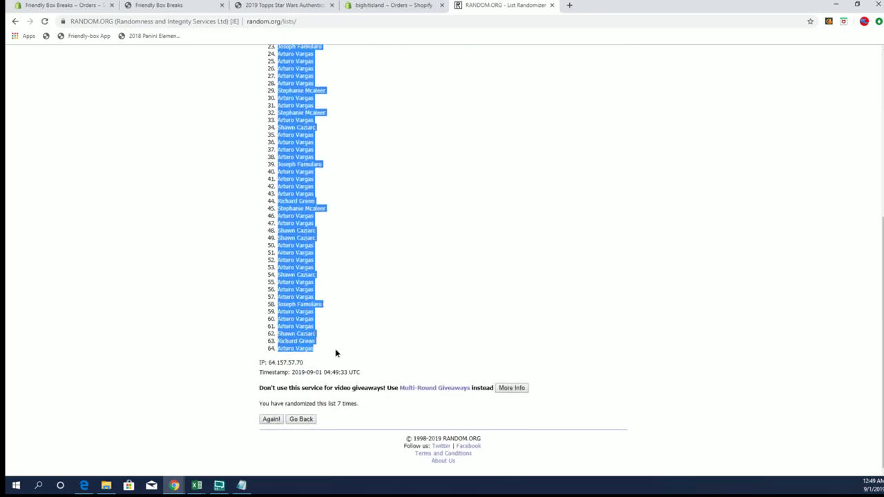
{"action": "right_click", "coordinate": [321, 274]}
{"action": "left_click", "coordinate": [335, 279]}
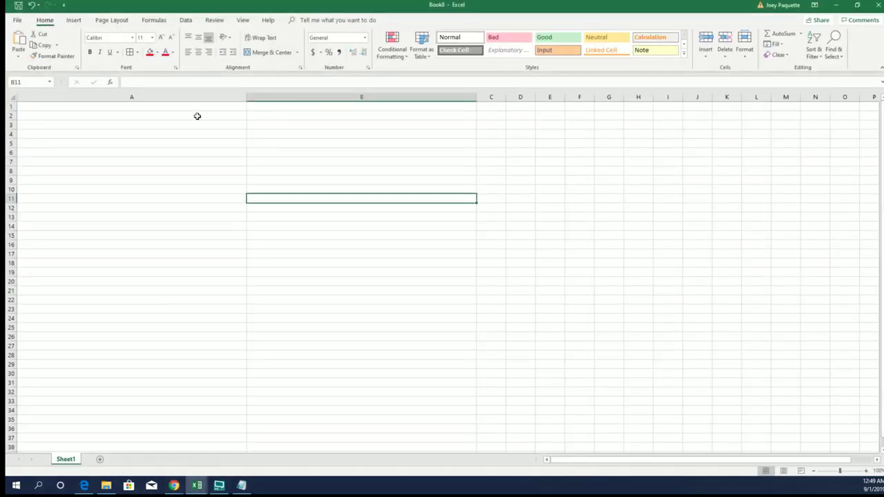
{"action": "left_click", "coordinate": [164, 106]}
{"action": "key", "text": "ctrl+v"}
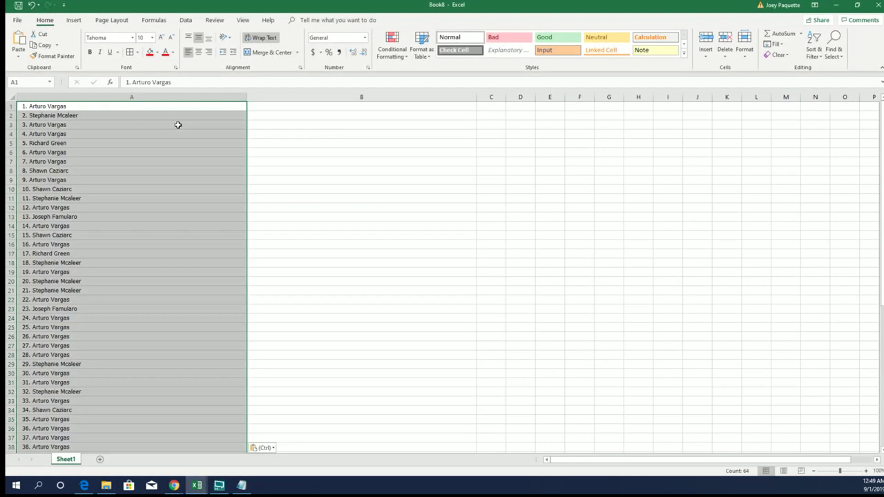
Narrow column A to fit the participant names and select the first cells of column B
{"action": "left_click", "coordinate": [178, 125]}
{"action": "left_click_drag", "start_coordinate": [247, 98], "coordinate": [104, 97]}
{"action": "left_click_drag", "start_coordinate": [165, 116], "coordinate": [166, 107]}
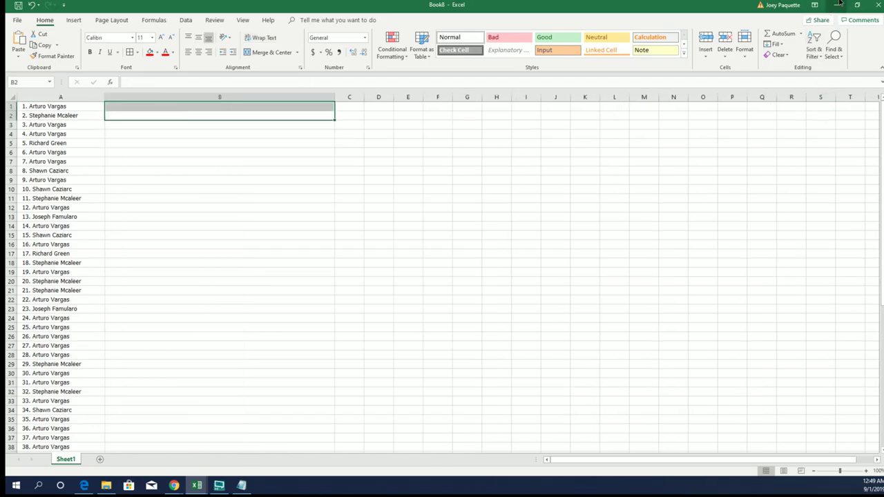
Return to RANDOM.ORG in the browser and open a new, empty List Randomizer form
{"action": "left_click", "coordinate": [836, 5]}
{"action": "scroll", "coordinate": [420, 239], "scroll_direction": "up", "scroll_amount": 5}
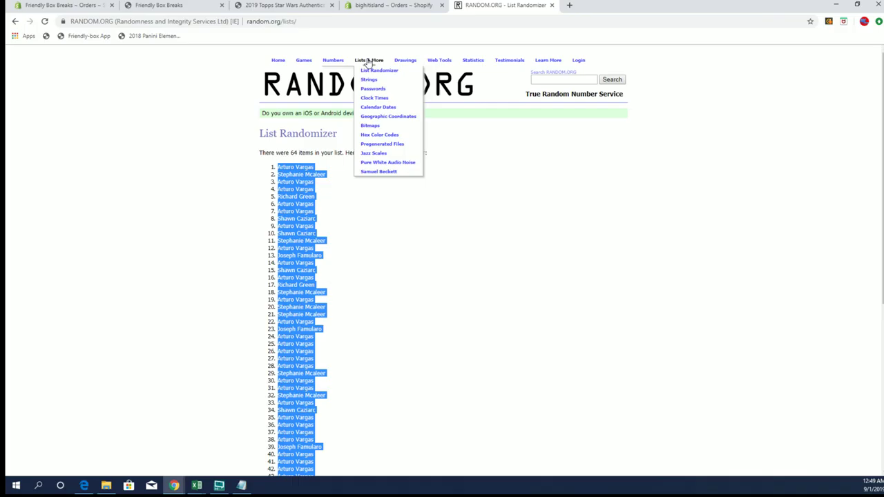
{"action": "left_click", "coordinate": [375, 71]}
Copy the Star Wars character and actor list, from Ahsoka Tano to the last entry, from Notepad into the List Randomizer's item field
{"action": "left_click", "coordinate": [241, 485]}
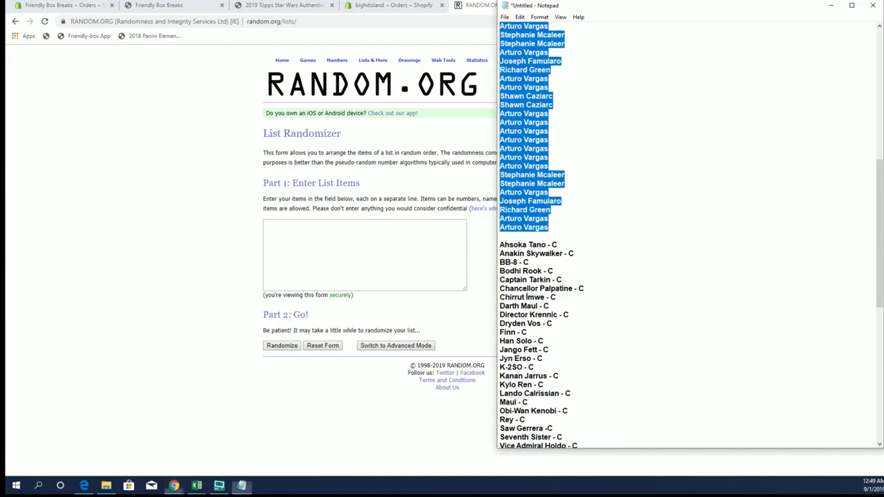
{"action": "scroll", "coordinate": [741, 216], "scroll_direction": "down", "scroll_amount": 4}
{"action": "left_click_drag", "start_coordinate": [503, 142], "coordinate": [687, 425]}
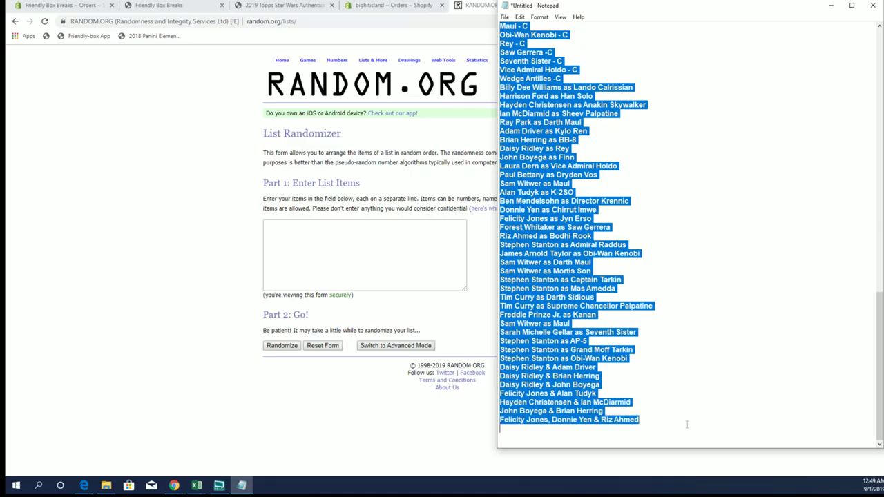
{"action": "right_click", "coordinate": [642, 246]}
{"action": "left_click", "coordinate": [683, 264]}
{"action": "left_click", "coordinate": [389, 229]}
{"action": "right_click", "coordinate": [389, 229]}
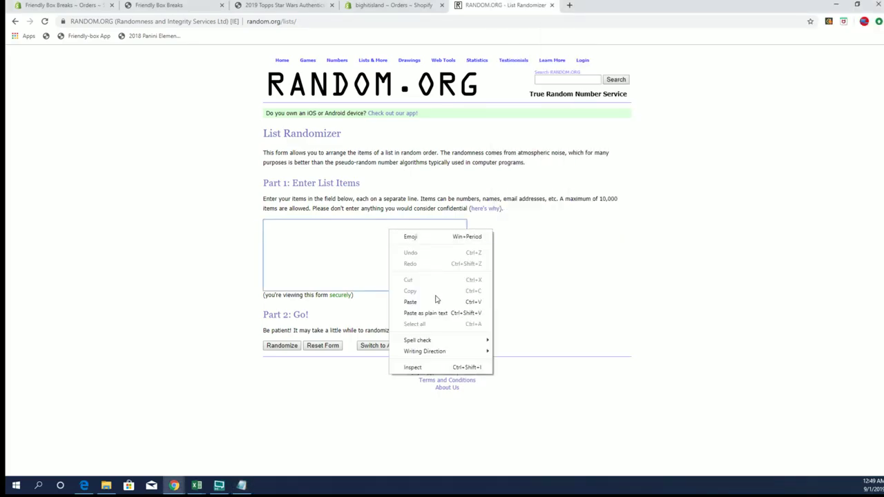
{"action": "left_click", "coordinate": [436, 300]}
Randomize the Star Wars character and actor list seven times in total
{"action": "left_click", "coordinate": [282, 345]}
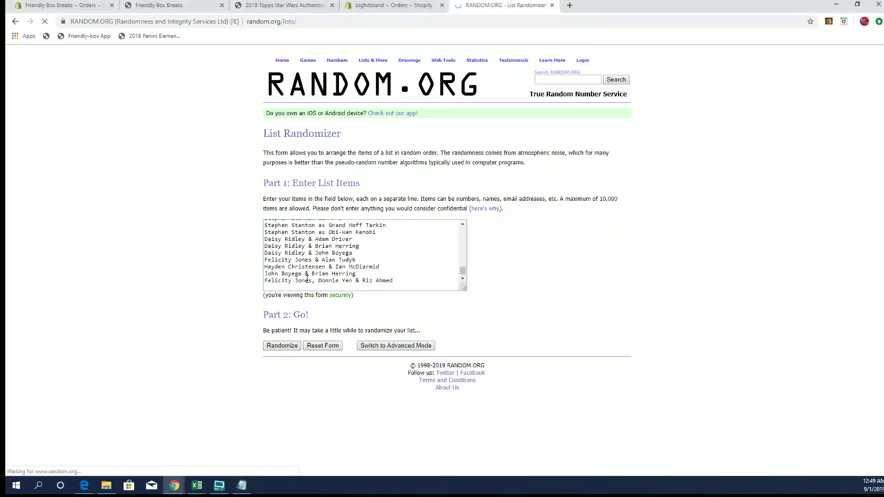
{"action": "scroll", "coordinate": [277, 410], "scroll_direction": "down", "scroll_amount": 4}
{"action": "left_click", "coordinate": [270, 419]}
{"action": "left_click", "coordinate": [270, 419]}
{"action": "left_click", "coordinate": [270, 419]}
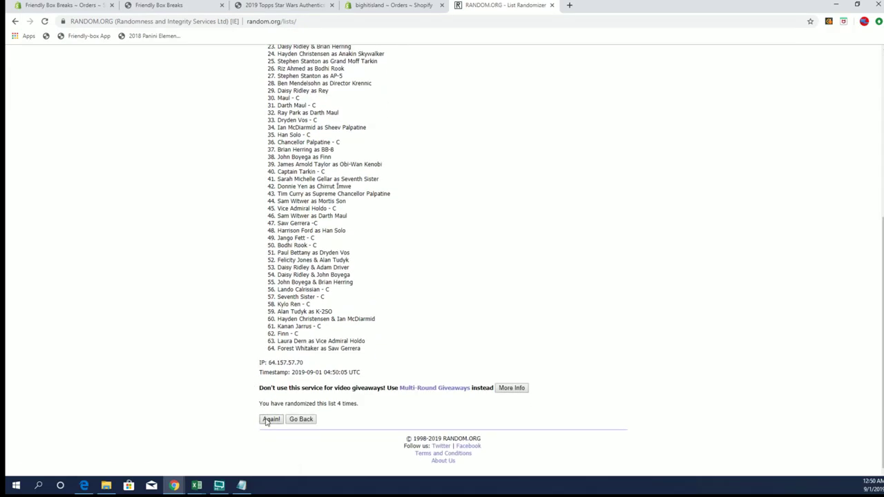
{"action": "left_click", "coordinate": [270, 420]}
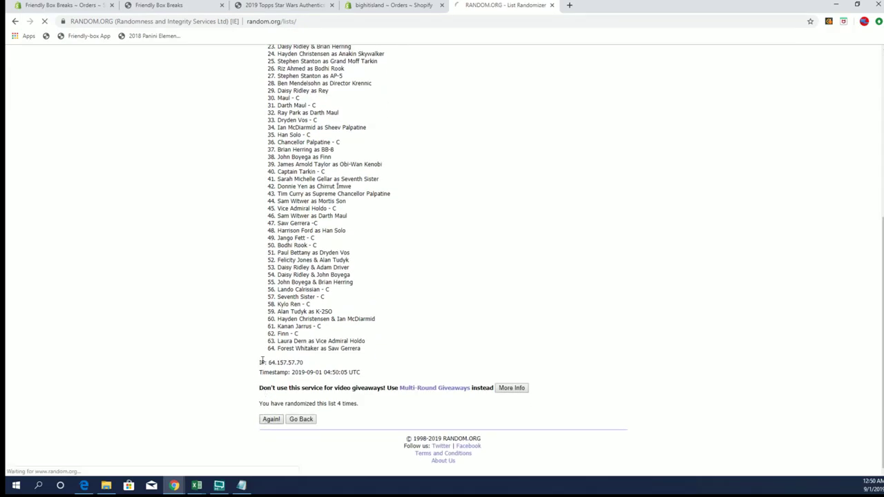
{"action": "left_click", "coordinate": [270, 419]}
{"action": "left_click", "coordinate": [270, 419]}
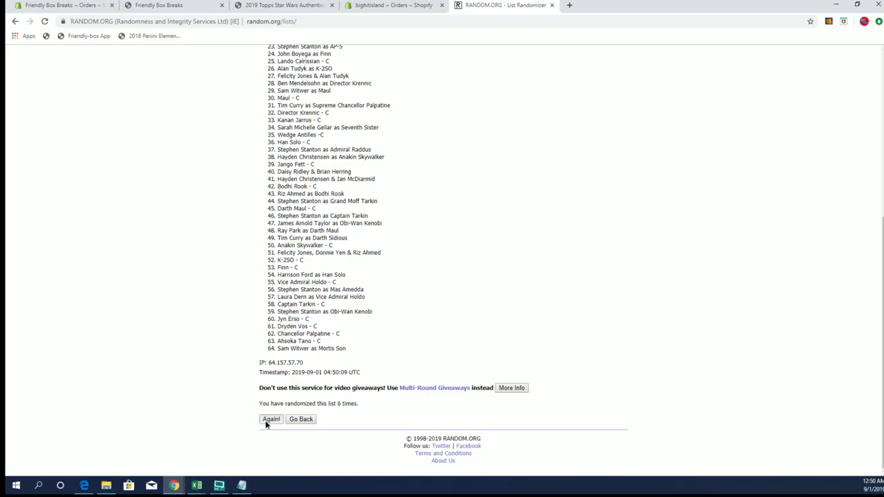
Copy the randomized character and actor list and paste it into the Book8 workbook starting at cell B1, beside the participant names
{"action": "left_click_drag", "start_coordinate": [276, 167], "coordinate": [370, 352]}
{"action": "scroll", "coordinate": [345, 260], "scroll_direction": "down", "scroll_amount": 4}
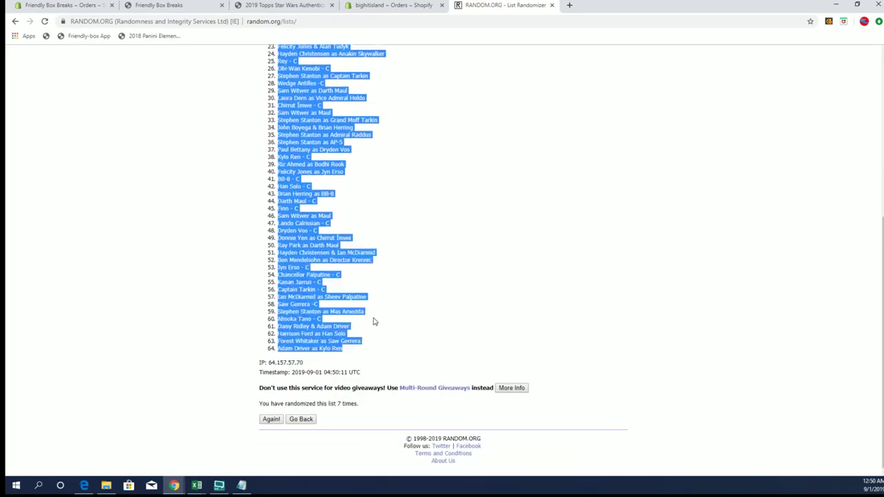
{"action": "right_click", "coordinate": [384, 241]}
{"action": "left_click", "coordinate": [399, 248]}
{"action": "key", "text": "alt+Tab"}
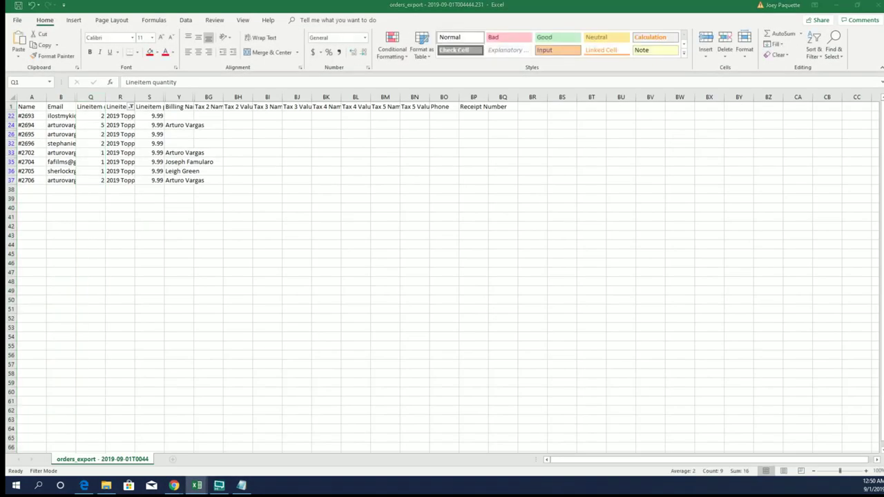
{"action": "key", "text": "alt+Tab"}
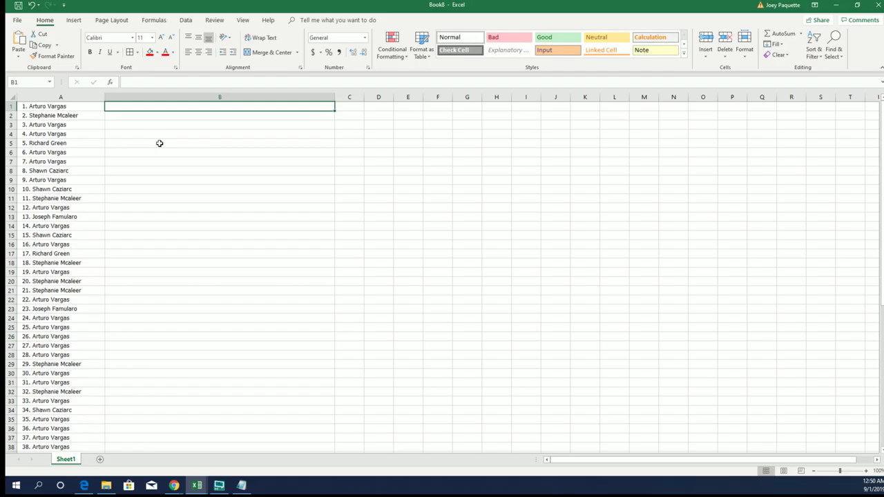
{"action": "key", "text": "ctrl+v"}
{"action": "left_click", "coordinate": [158, 143]}
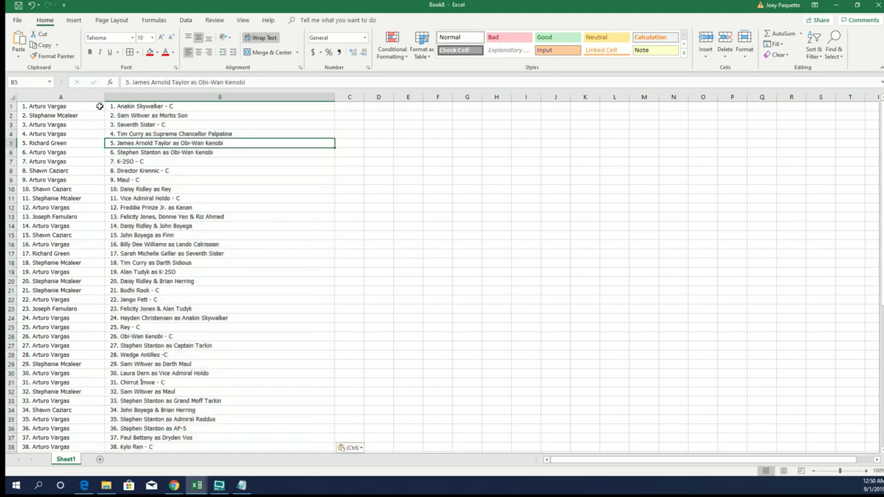
Apply All Borders to the whole two-column list of participants and cards
{"action": "left_click", "coordinate": [100, 106]}
{"action": "key", "text": "ctrl+a"}
{"action": "left_click", "coordinate": [137, 52]}
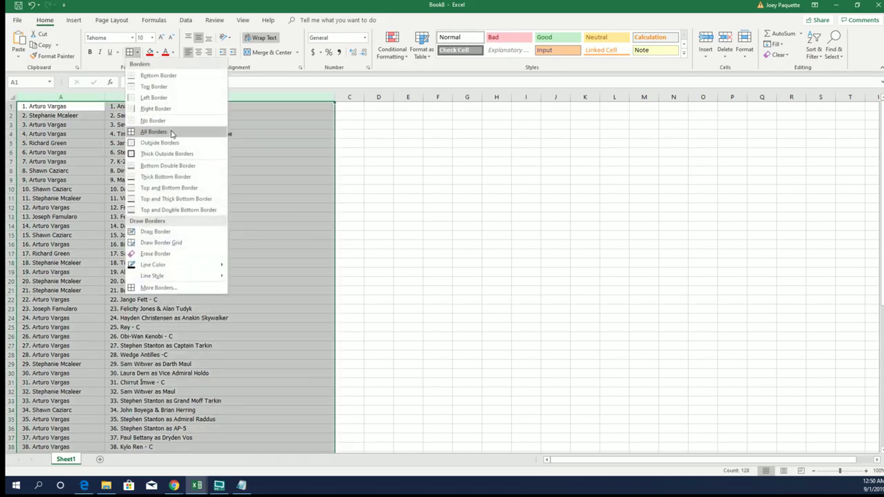
{"action": "left_click", "coordinate": [174, 136]}
{"action": "left_click", "coordinate": [95, 109]}
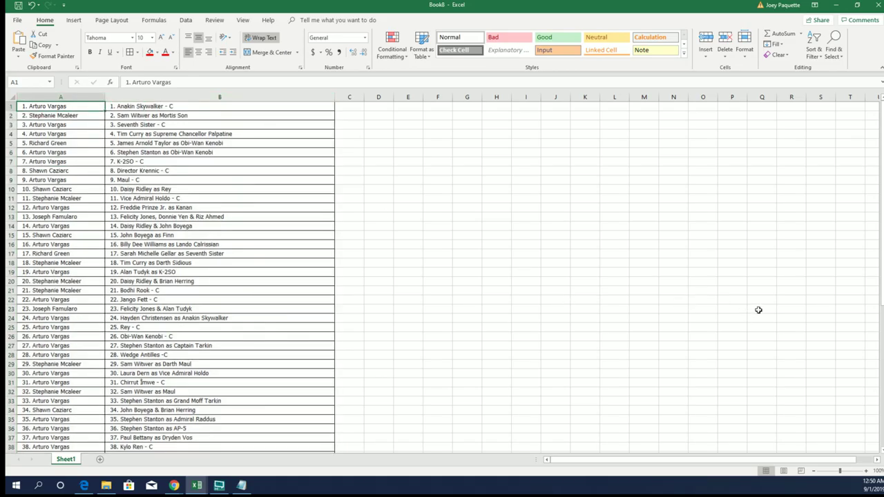
Enlarge the sheet to 262% and review which character or actor is paired with each participant
{"action": "left_click_drag", "start_coordinate": [840, 470], "coordinate": [863, 467]}
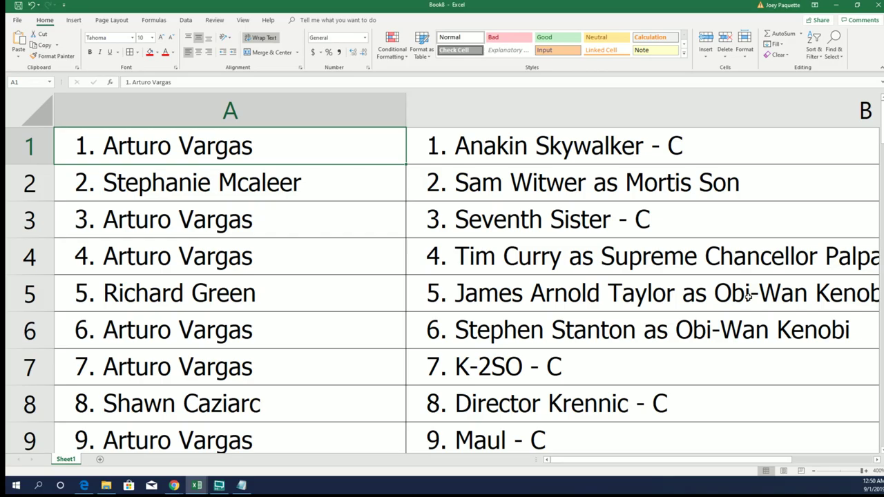
{"action": "left_click", "coordinate": [854, 471]}
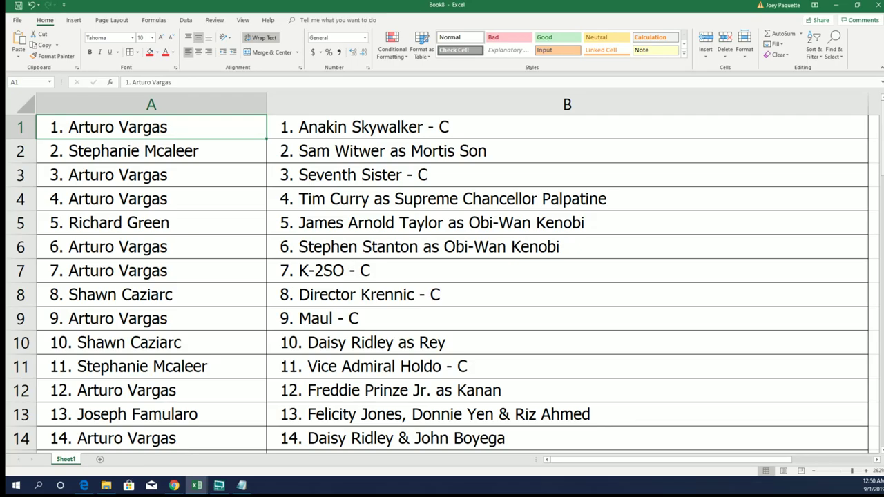
{"action": "left_click_drag", "start_coordinate": [882, 122], "coordinate": [882, 169]}
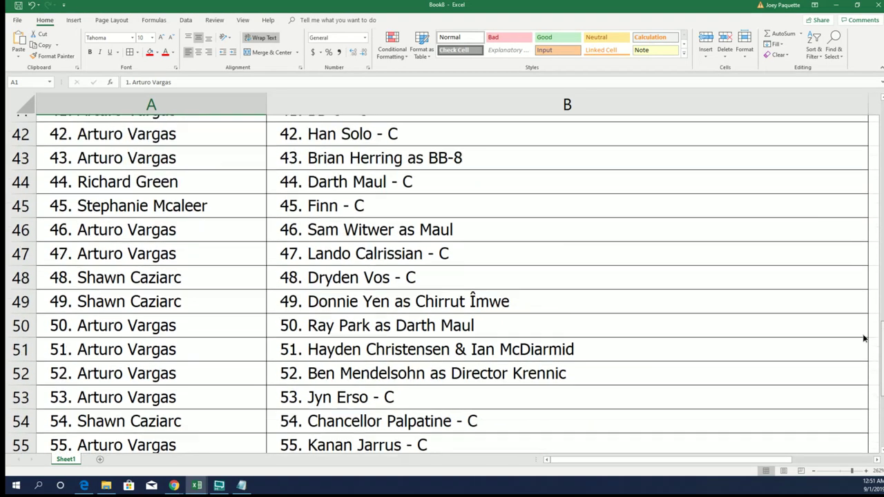
{"action": "scroll", "coordinate": [861, 287], "scroll_direction": "up", "scroll_amount": 5}
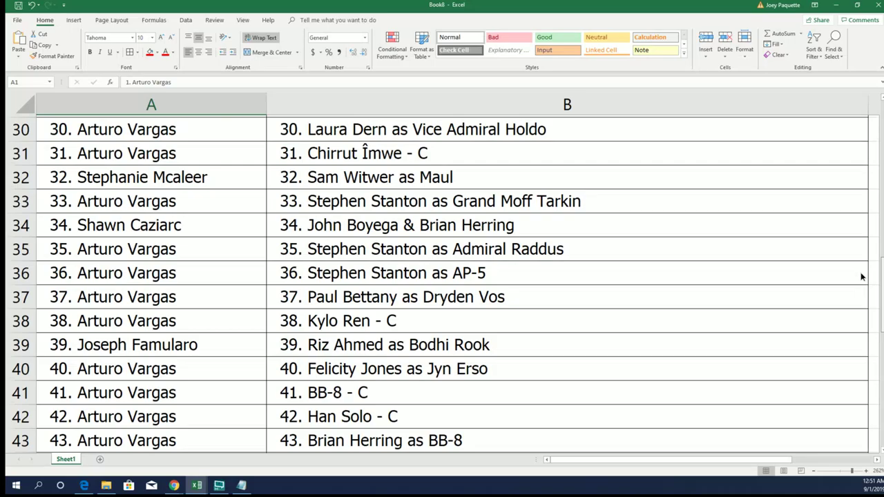
{"action": "scroll", "coordinate": [866, 214], "scroll_direction": "up", "scroll_amount": 6}
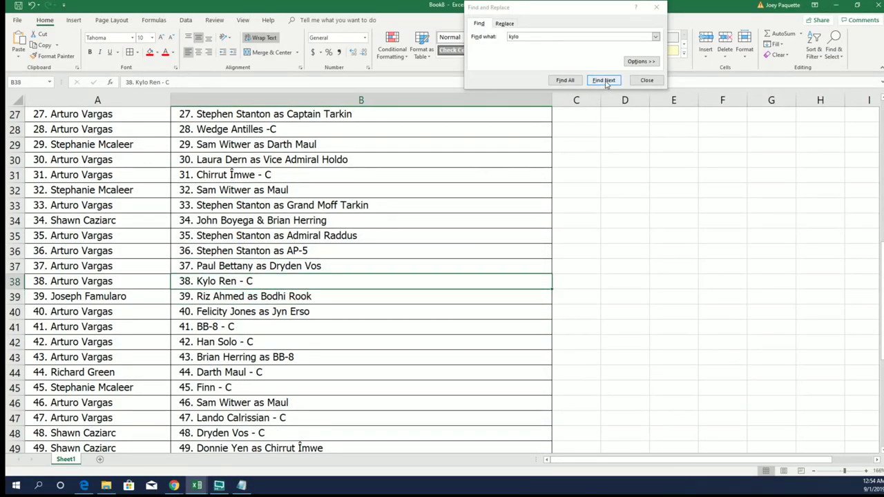
Step through the cells that match the search text "kylo" to check their assigned participants
{"action": "left_click", "coordinate": [603, 80]}
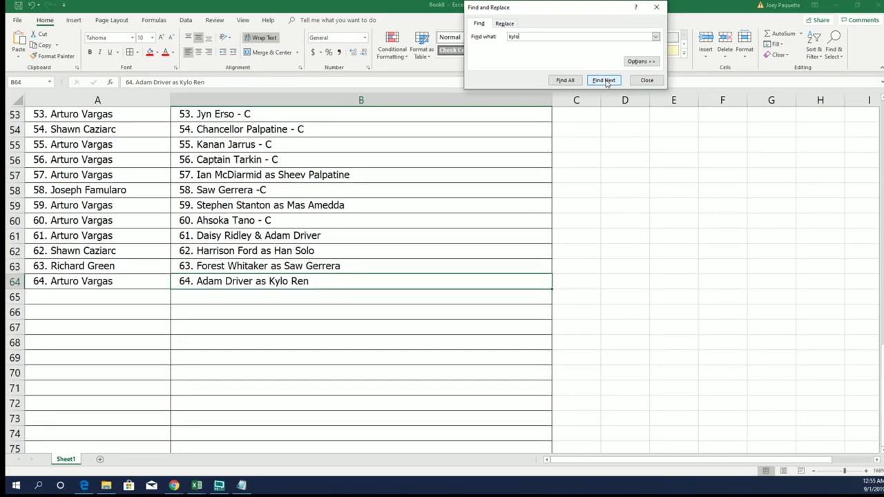
{"action": "left_click", "coordinate": [603, 80]}
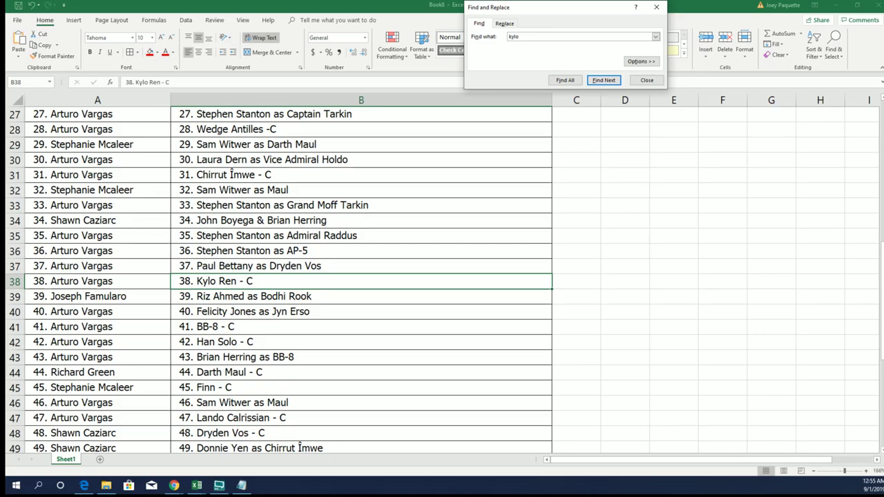